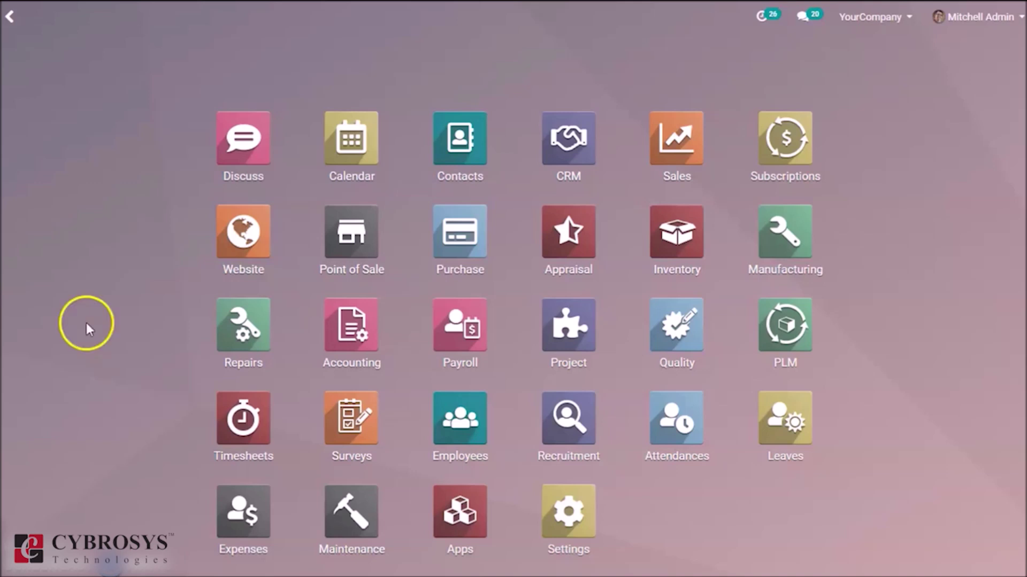
- Open the Products list under Inventory's Master Data
{"action": "left_click", "coordinate": [705, 231]}
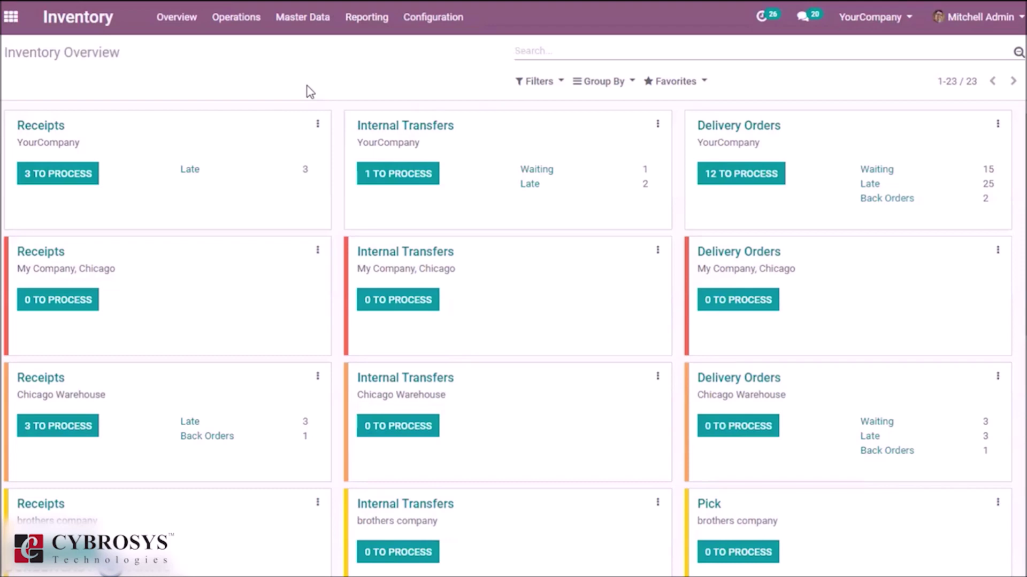
{"action": "left_click", "coordinate": [303, 17]}
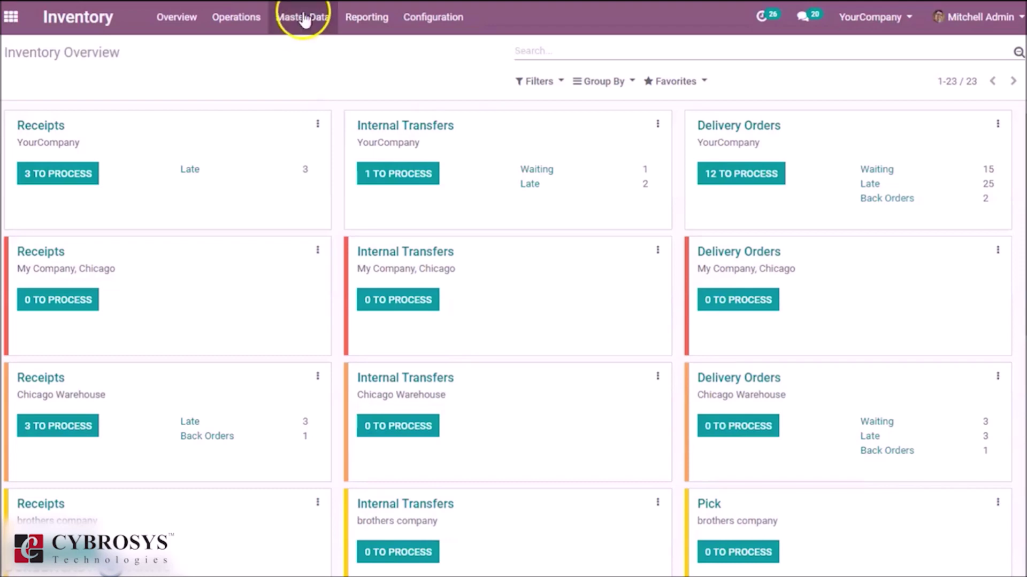
{"action": "left_click", "coordinate": [294, 49]}
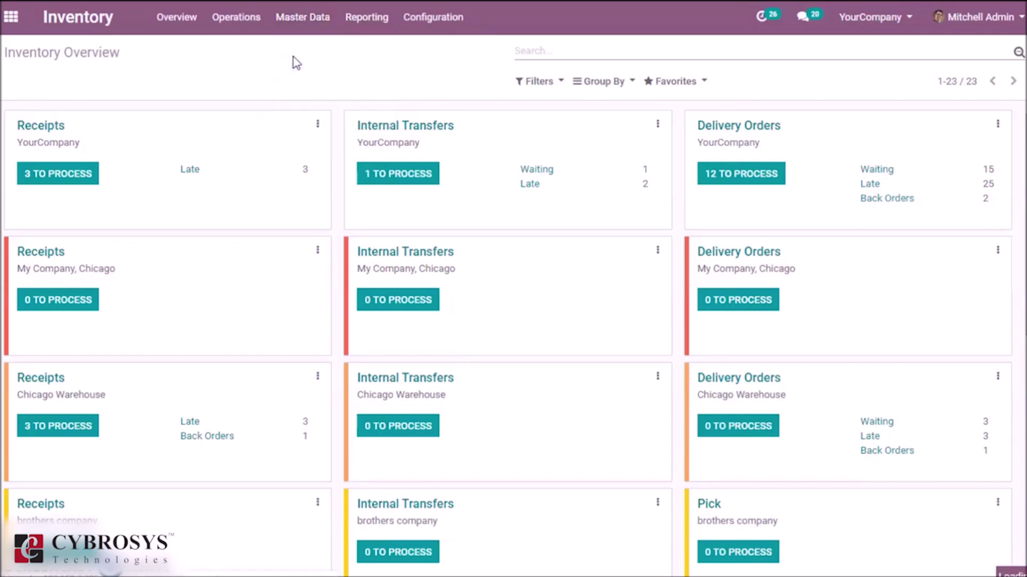
- Create a product named 'Product 1', tracked by unique serial number, and save it
{"action": "left_click", "coordinate": [37, 83]}
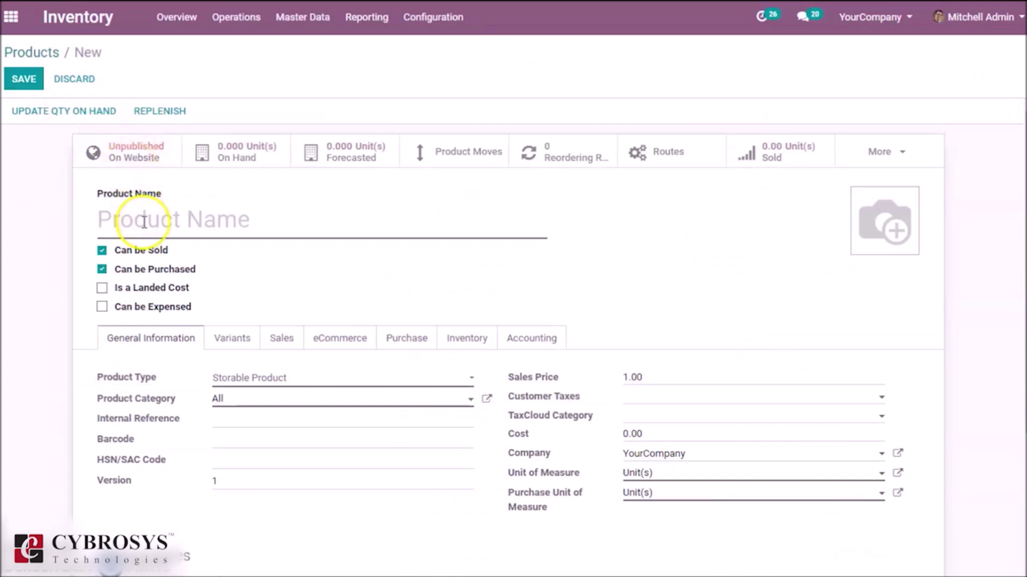
{"action": "type", "text": "p"}
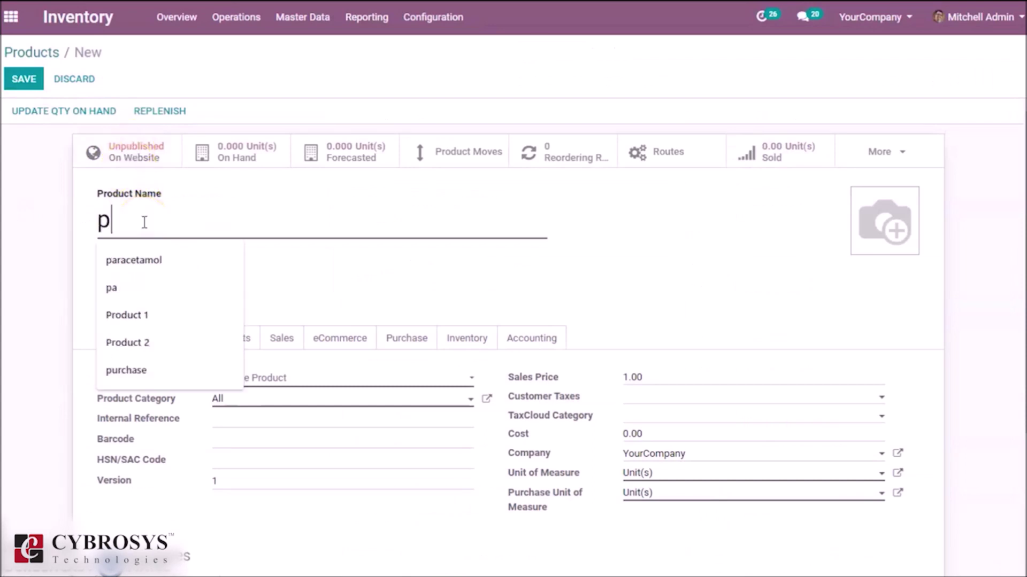
{"action": "key", "text": "BackSpace"}
{"action": "type", "text": "Product"}
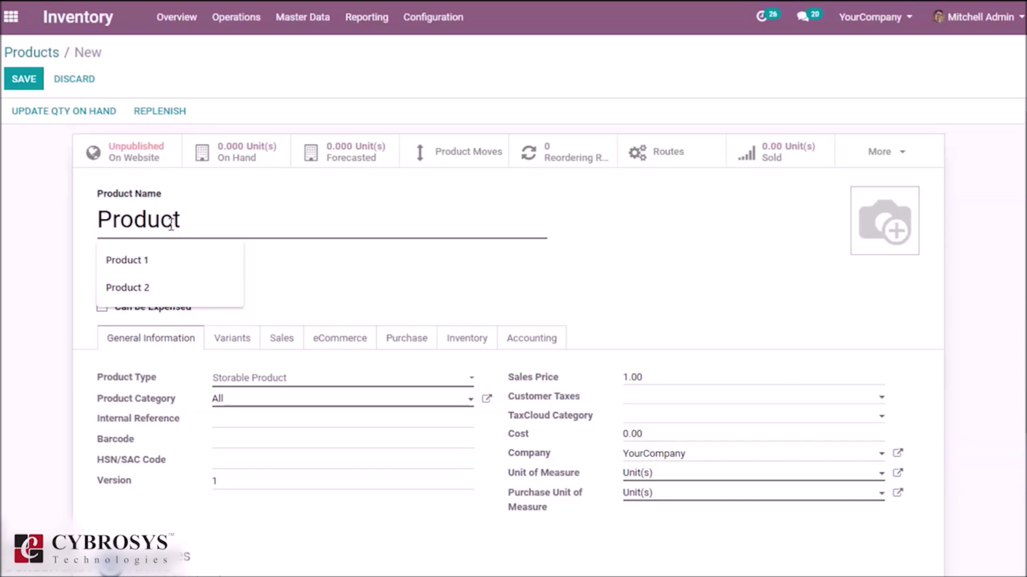
{"action": "type", "text": " !"}
{"action": "key", "text": "BackSpace"}
{"action": "type", "text": "1"}
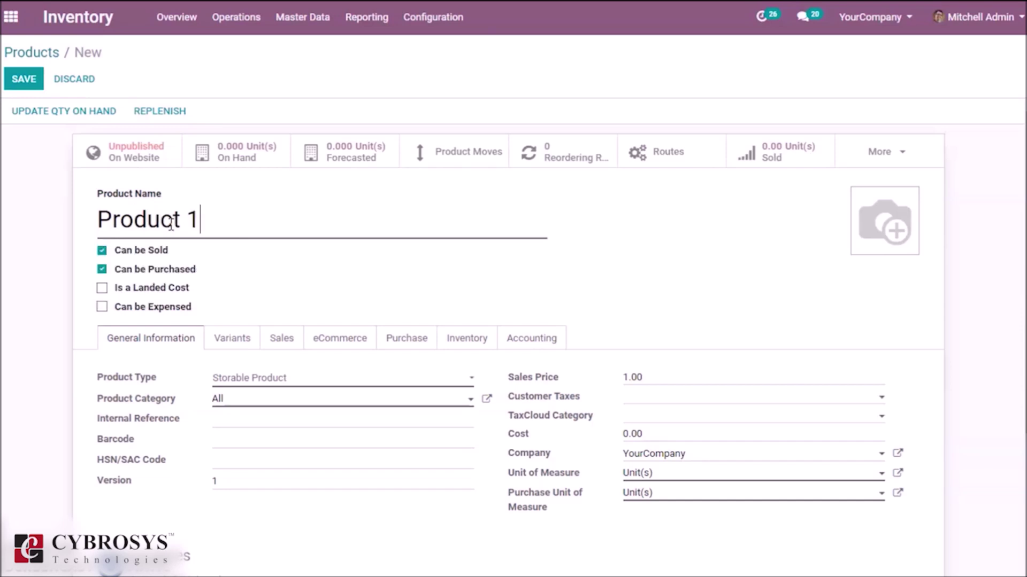
{"action": "left_click", "coordinate": [467, 342]}
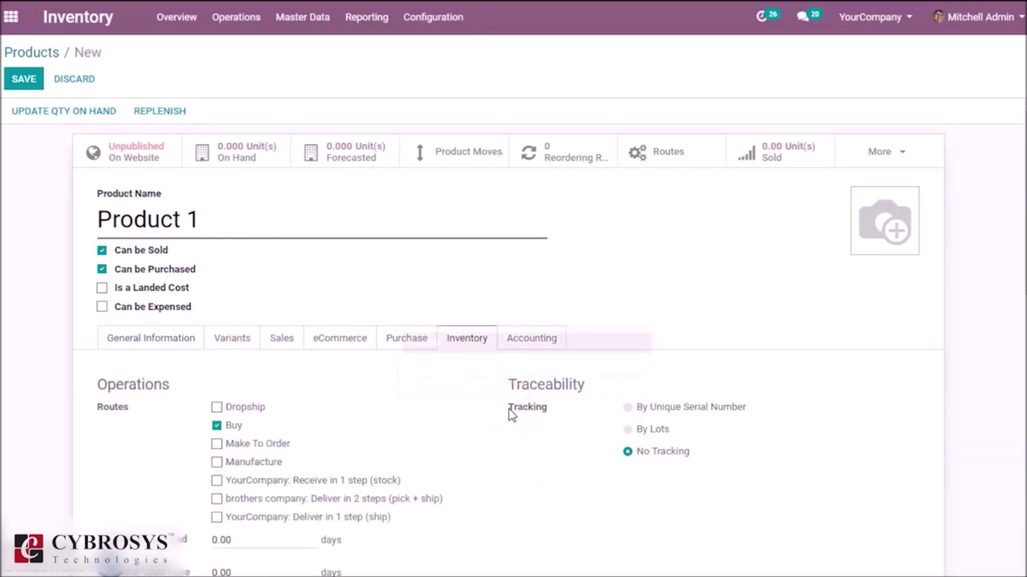
{"action": "left_click", "coordinate": [629, 409]}
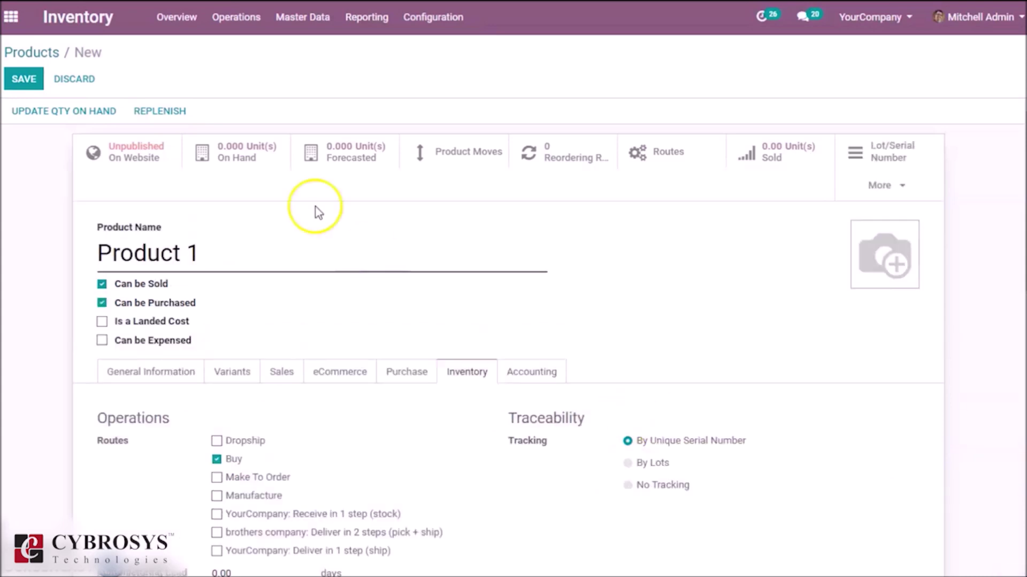
{"action": "left_click", "coordinate": [25, 84]}
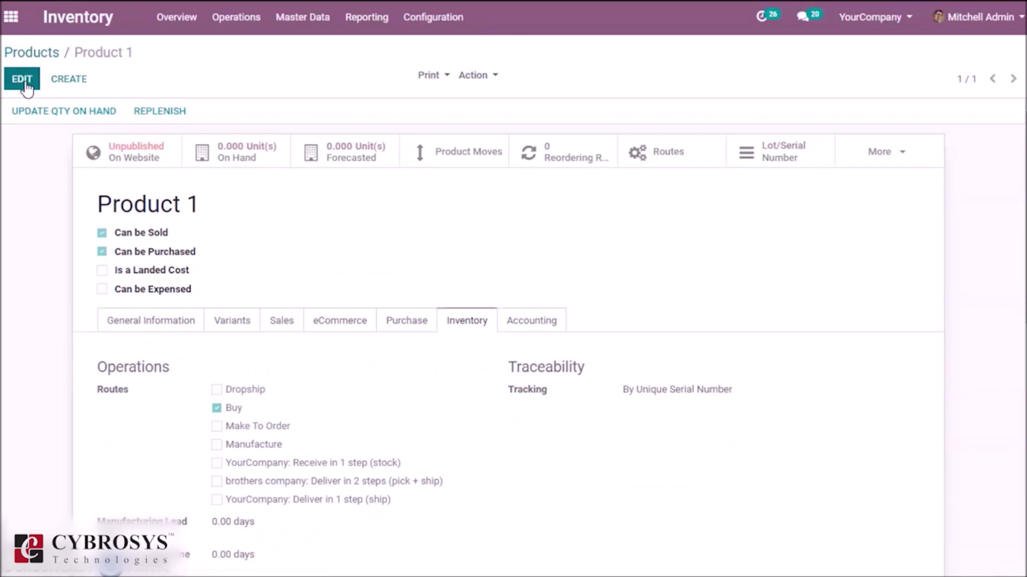
- Create 'Product 2' with tracking set to By Lots and save it
{"action": "left_click", "coordinate": [65, 78]}
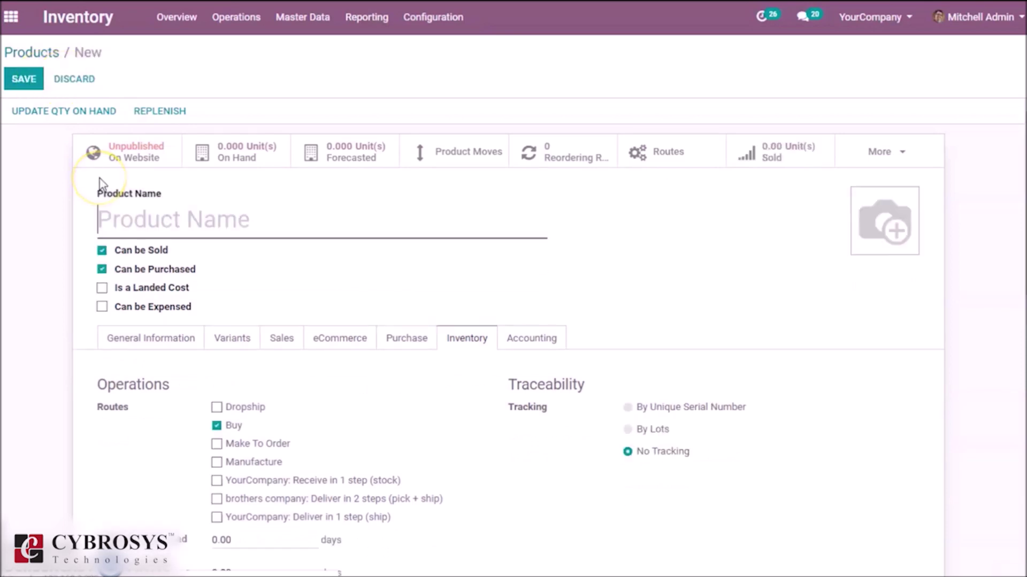
{"action": "type", "text": "Prod"}
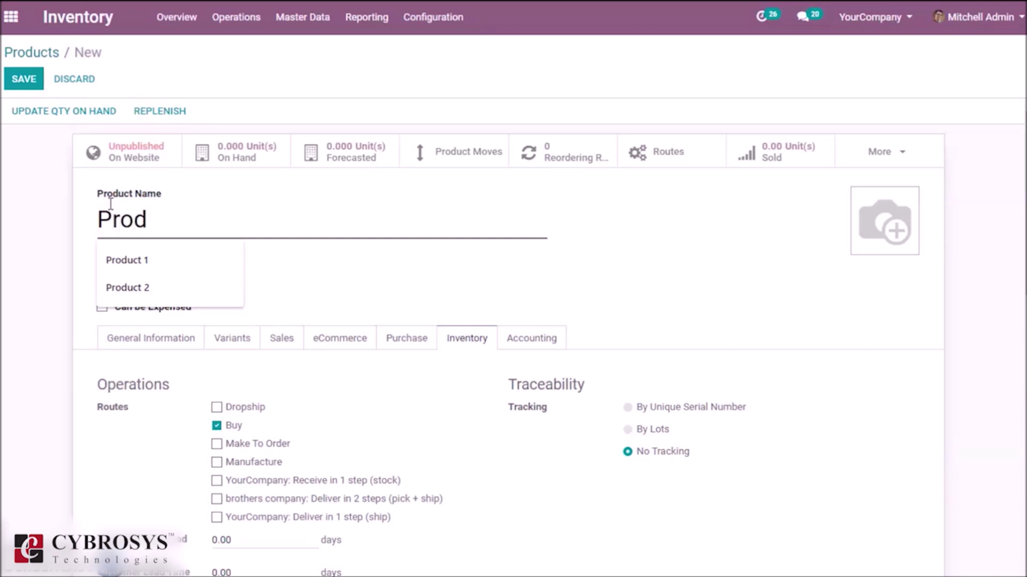
{"action": "key", "text": "Down"}
{"action": "key", "text": "Down"}
{"action": "key", "text": "Return"}
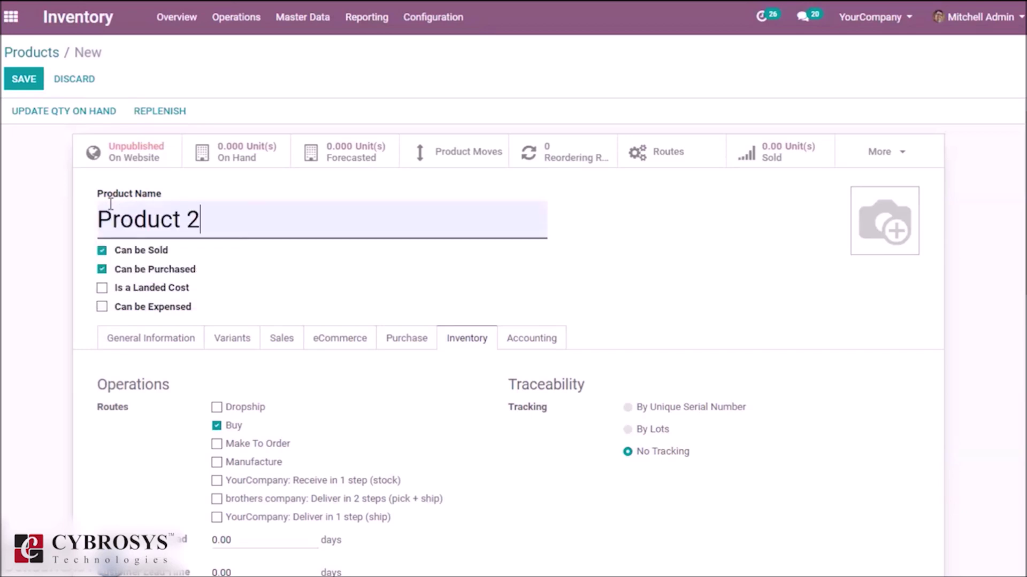
{"action": "left_click", "coordinate": [629, 430]}
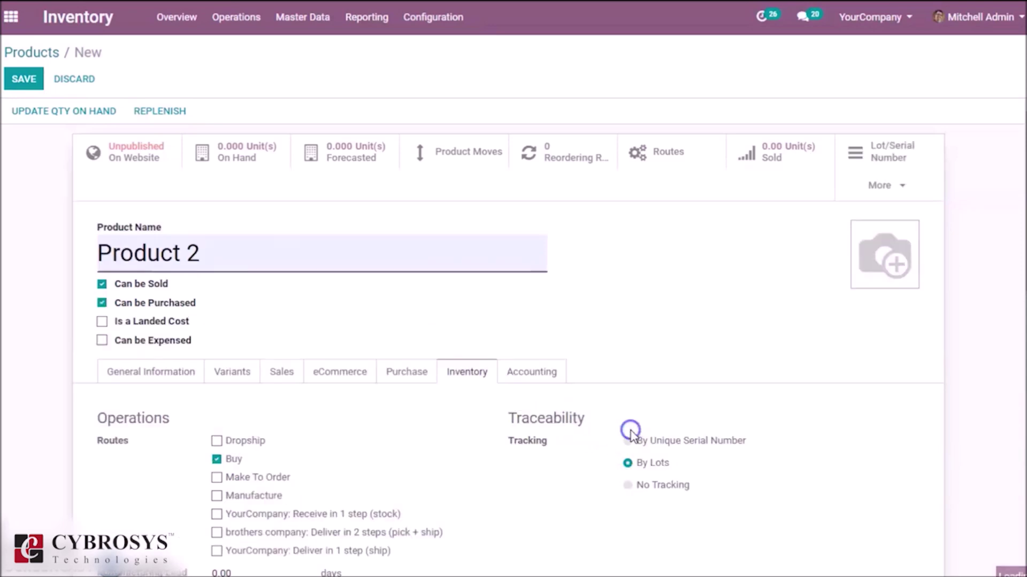
{"action": "left_click", "coordinate": [13, 83]}
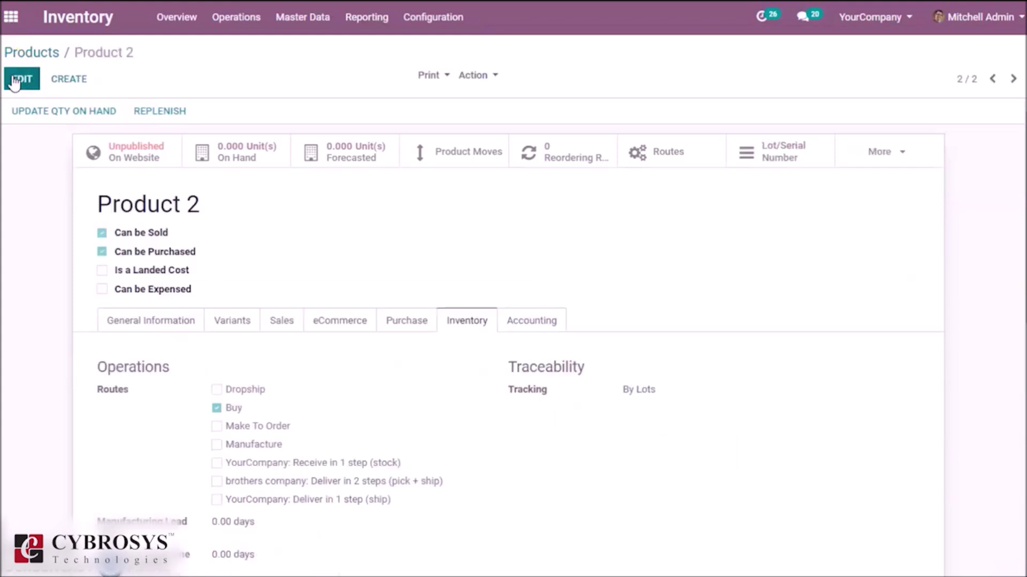
- Start a WH/Stock inventory adjustment named 'Test' that counts manually selected products
{"action": "left_click", "coordinate": [236, 17]}
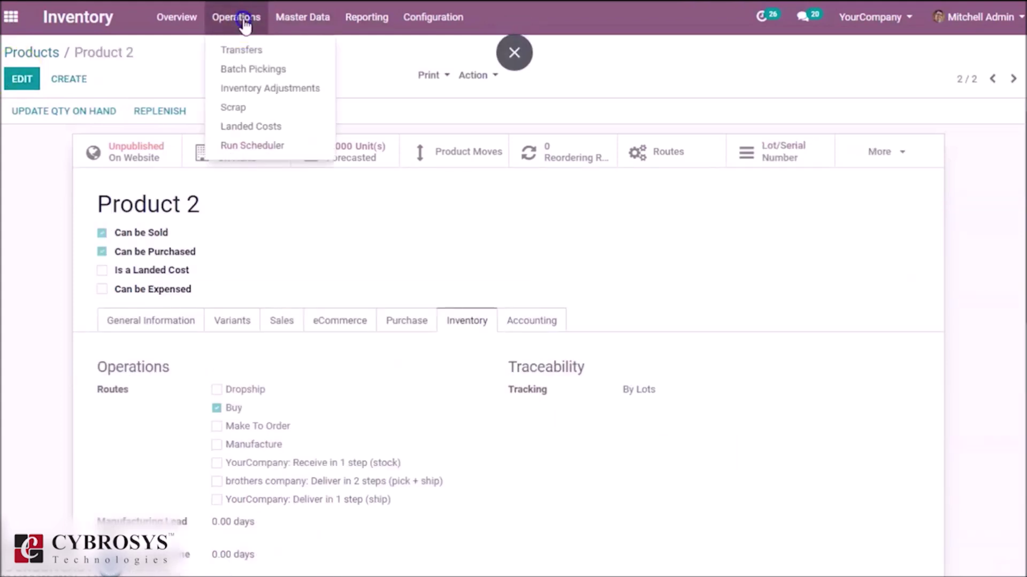
{"action": "left_click", "coordinate": [240, 88]}
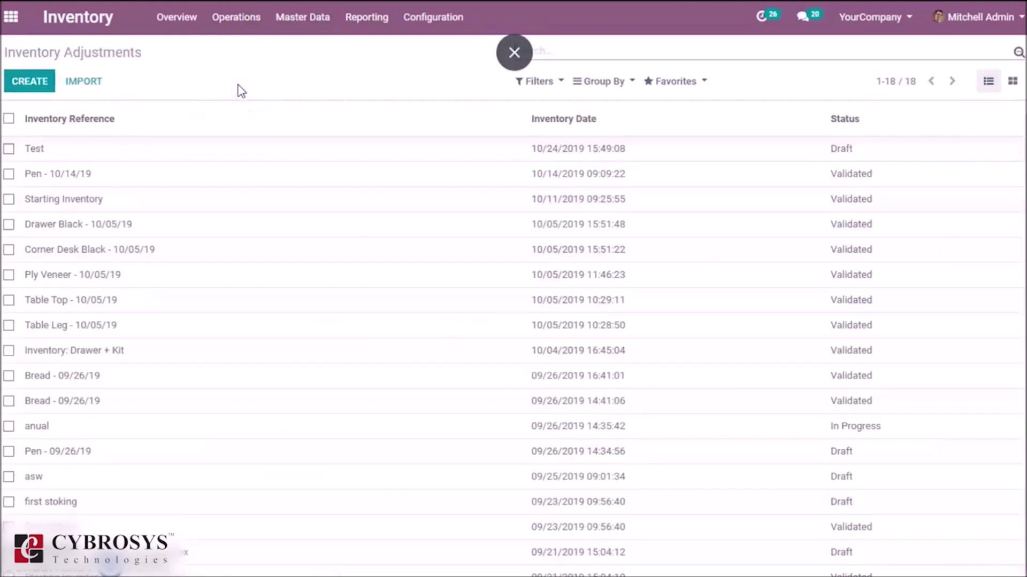
{"action": "left_click", "coordinate": [35, 86]}
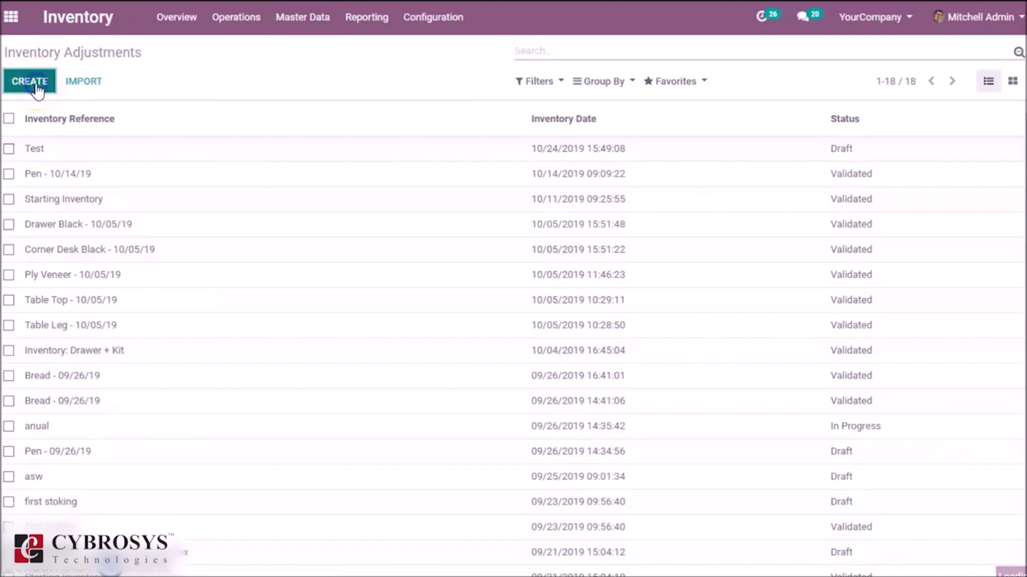
{"action": "left_click", "coordinate": [83, 252]}
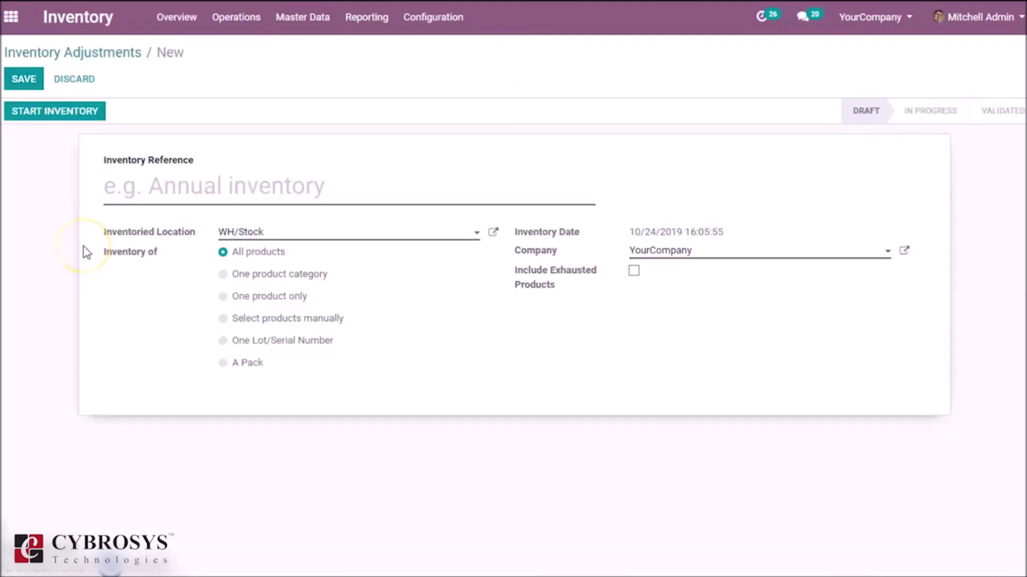
{"action": "left_click", "coordinate": [247, 169]}
{"action": "type", "text": "Test"}
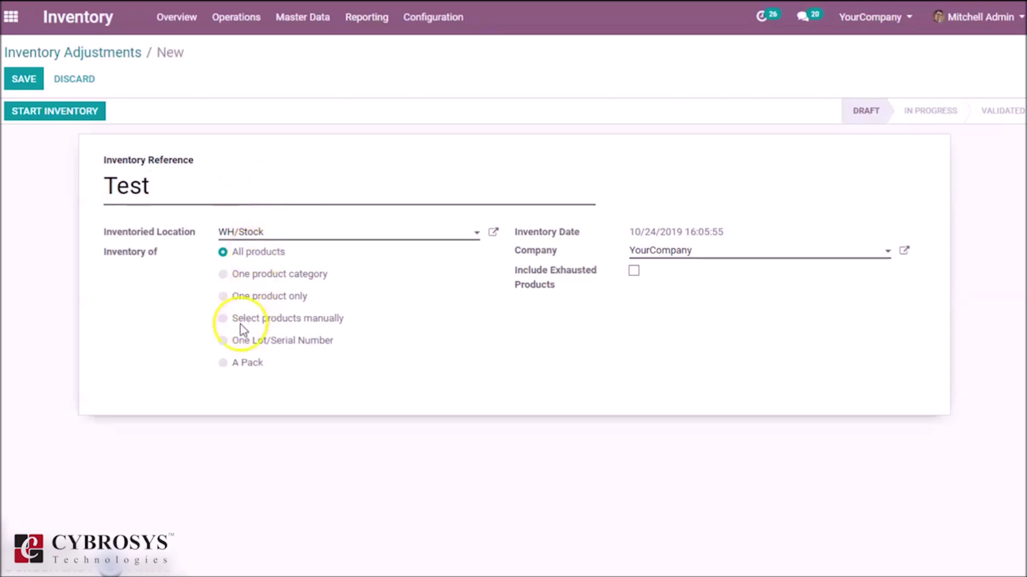
{"action": "left_click", "coordinate": [223, 319]}
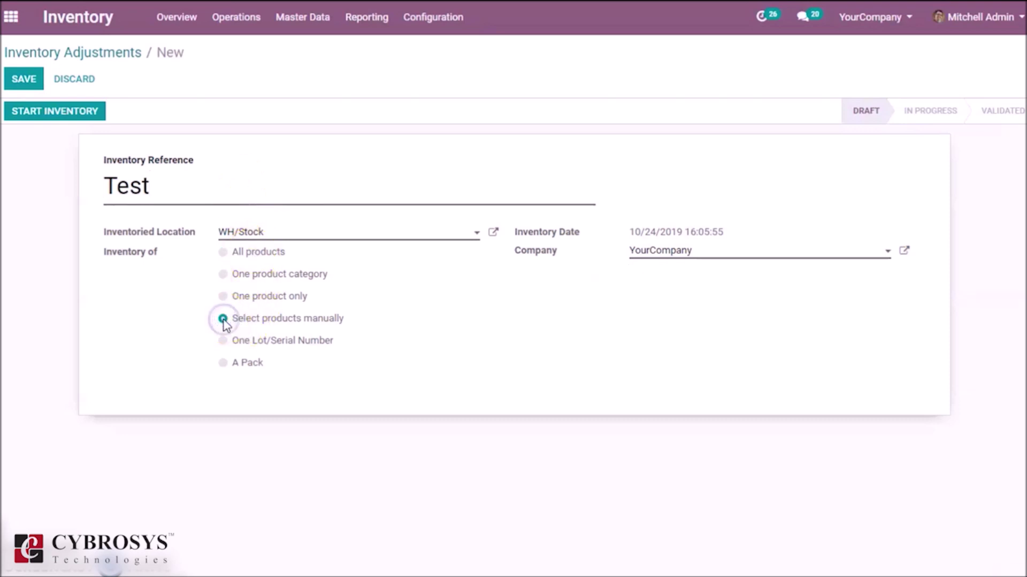
{"action": "left_click", "coordinate": [71, 115]}
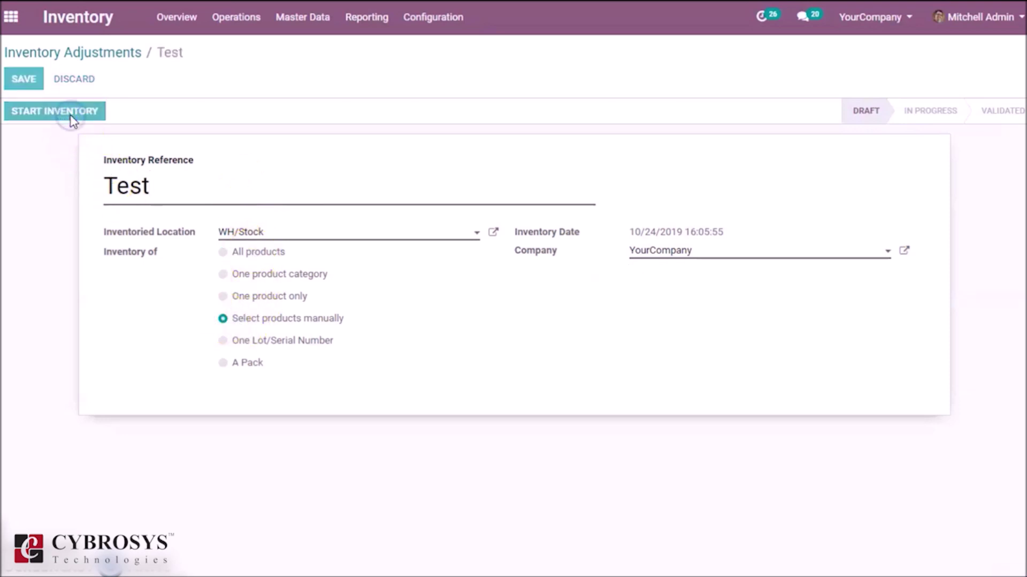
- Add count lines for Product 1 and Product 2 to the Test adjustment
{"action": "left_click", "coordinate": [124, 372]}
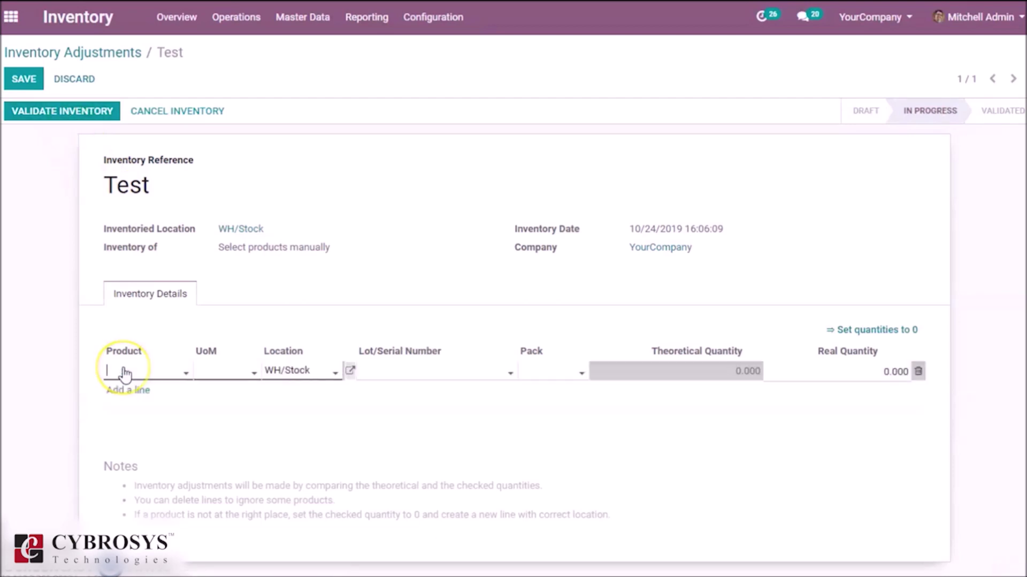
{"action": "type", "text": "P"}
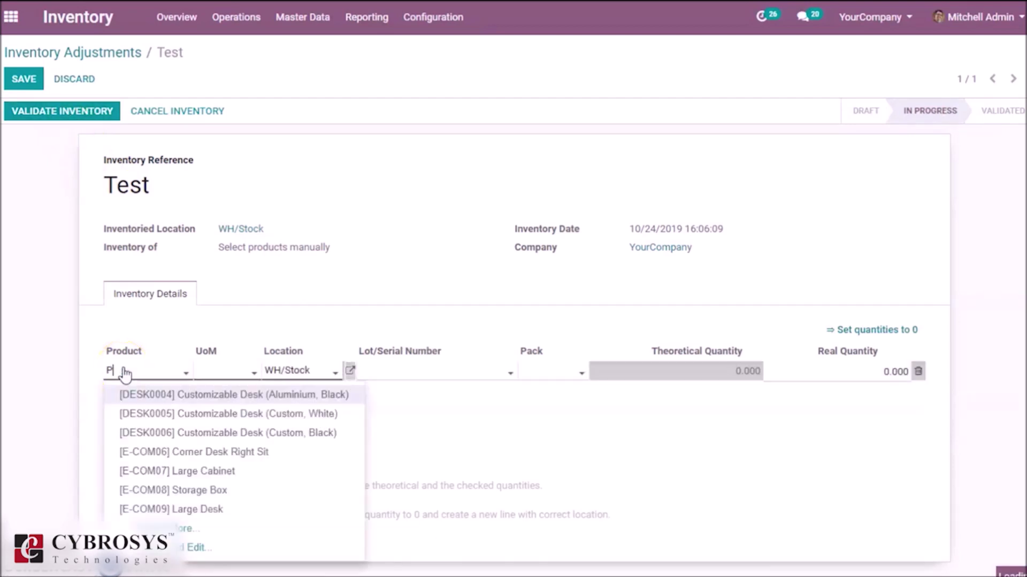
{"action": "type", "text": "roduct"}
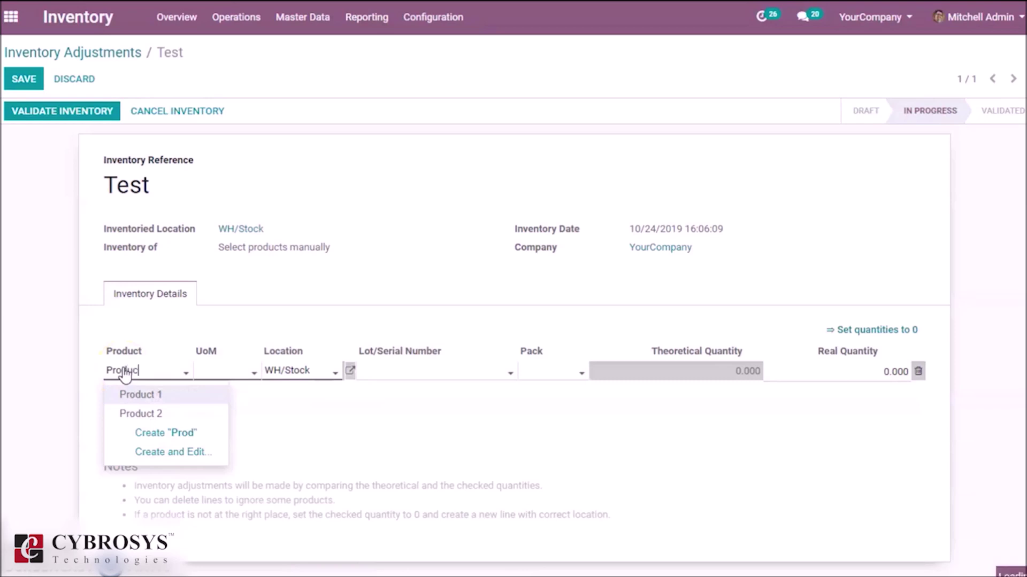
{"action": "left_click", "coordinate": [131, 396]}
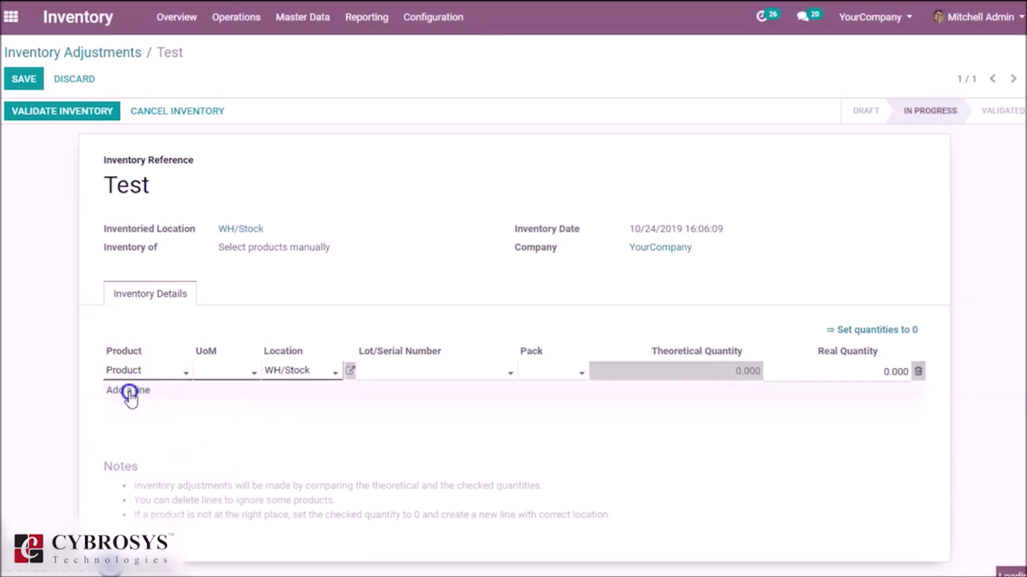
{"action": "left_click", "coordinate": [130, 395]}
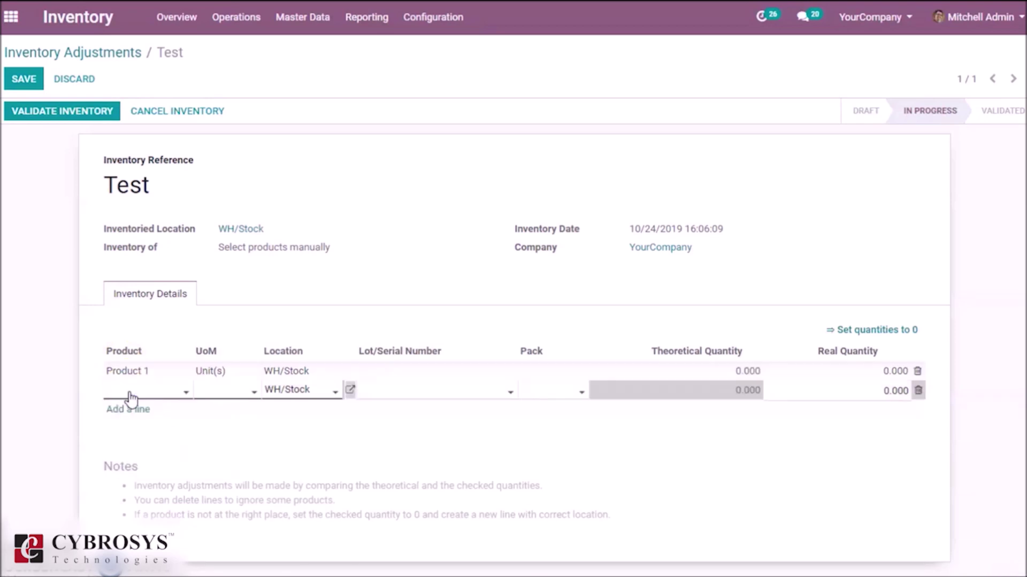
{"action": "left_click", "coordinate": [131, 396]}
{"action": "type", "text": "Prod"}
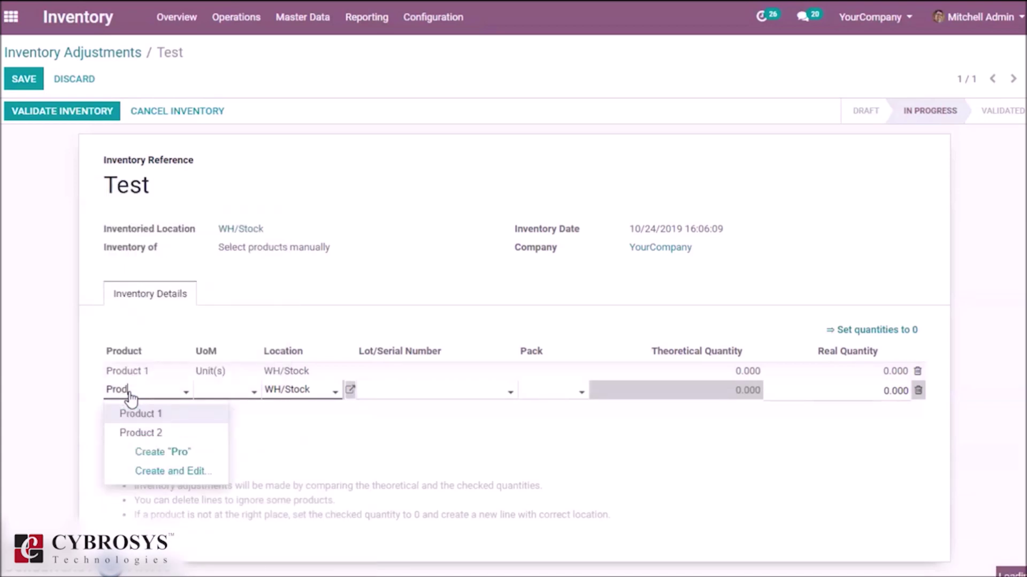
{"action": "key", "text": "Down"}
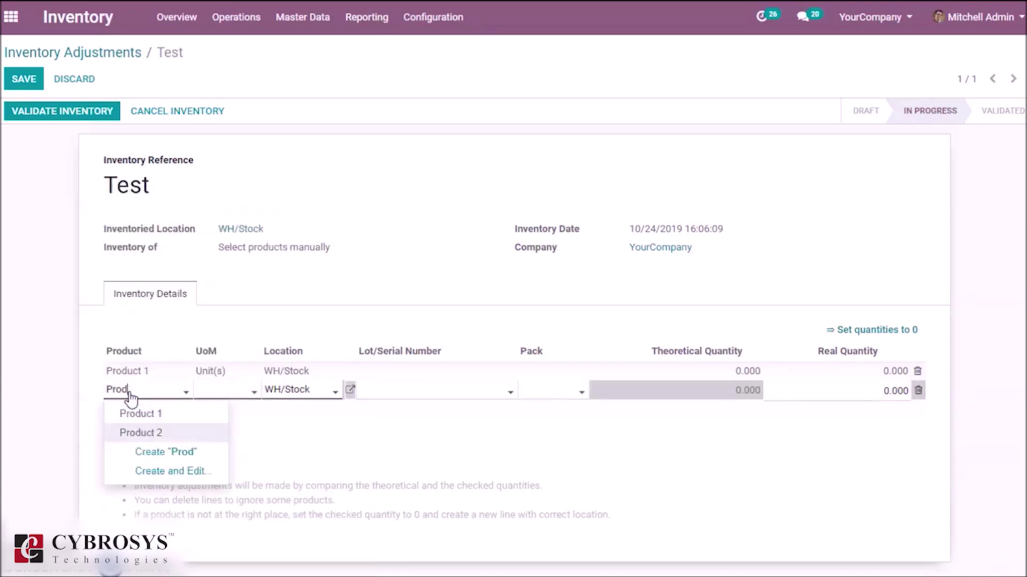
{"action": "key", "text": "Return"}
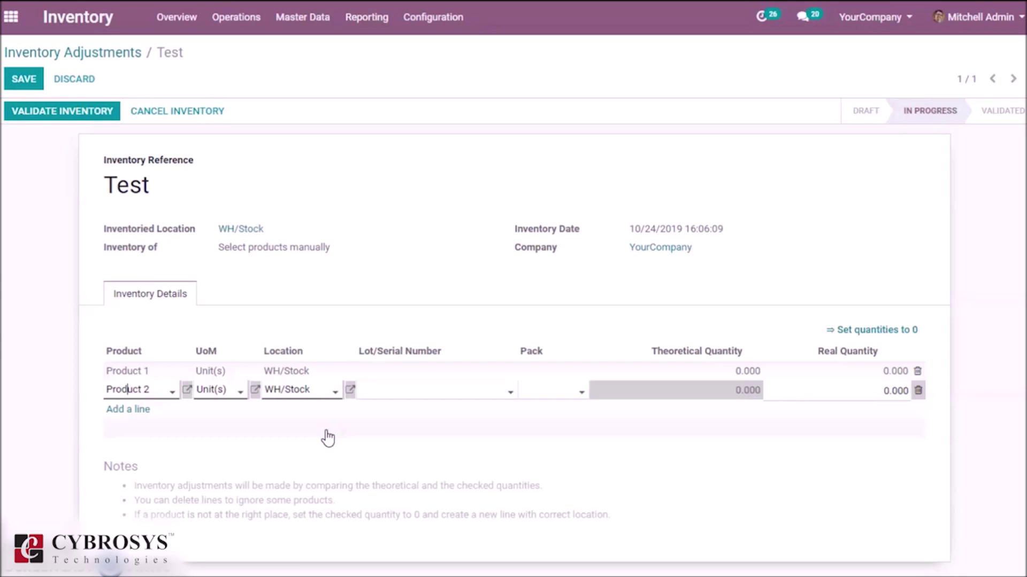
{"action": "left_click", "coordinate": [396, 393]}
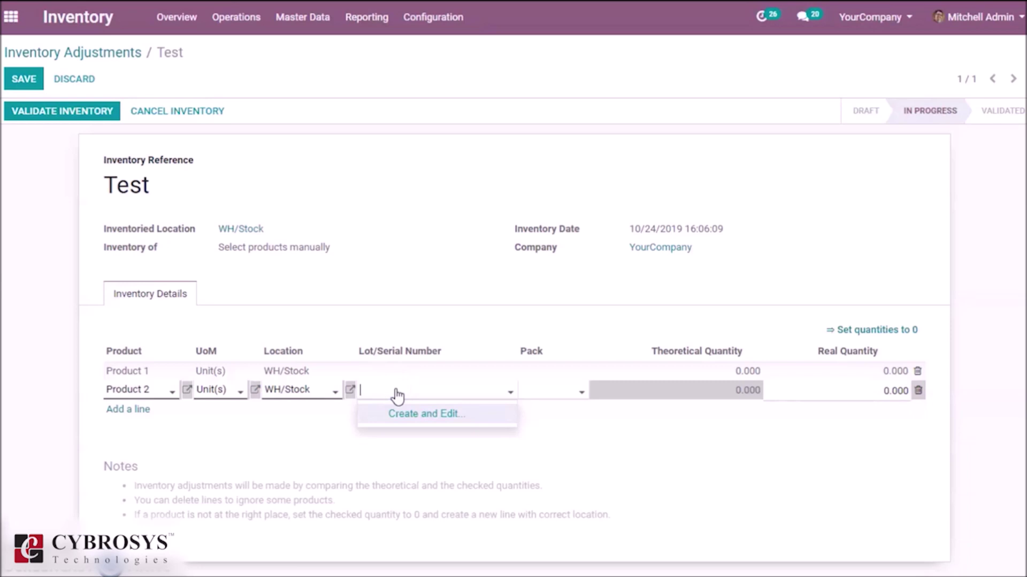
- Create lot LOT0001 on Product 2's line
{"action": "type", "text": "LOT"}
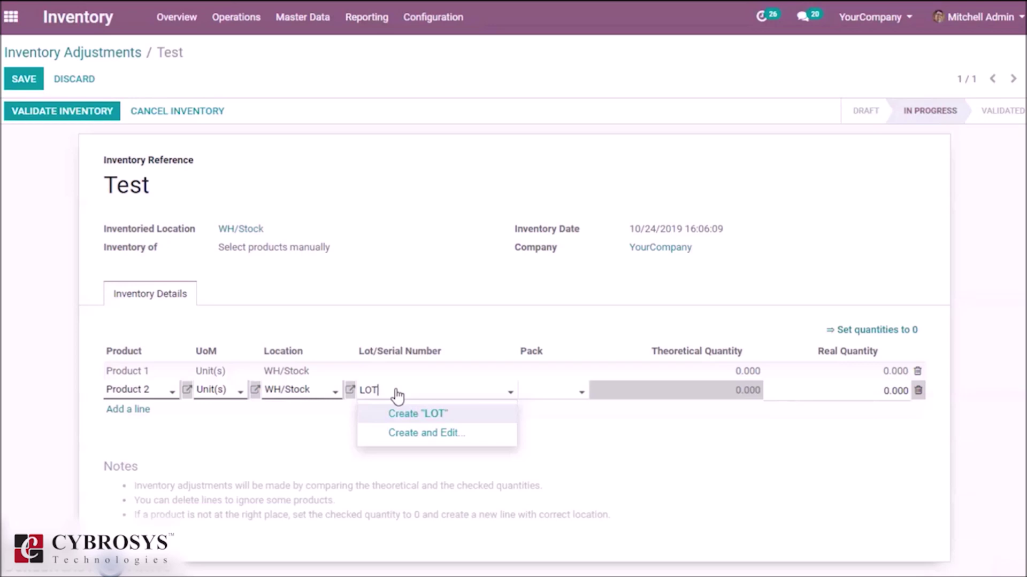
{"action": "type", "text": "0001"}
{"action": "left_click", "coordinate": [397, 405]}
- Create serial number SNO0001 on Product 1's line
{"action": "left_click", "coordinate": [415, 373]}
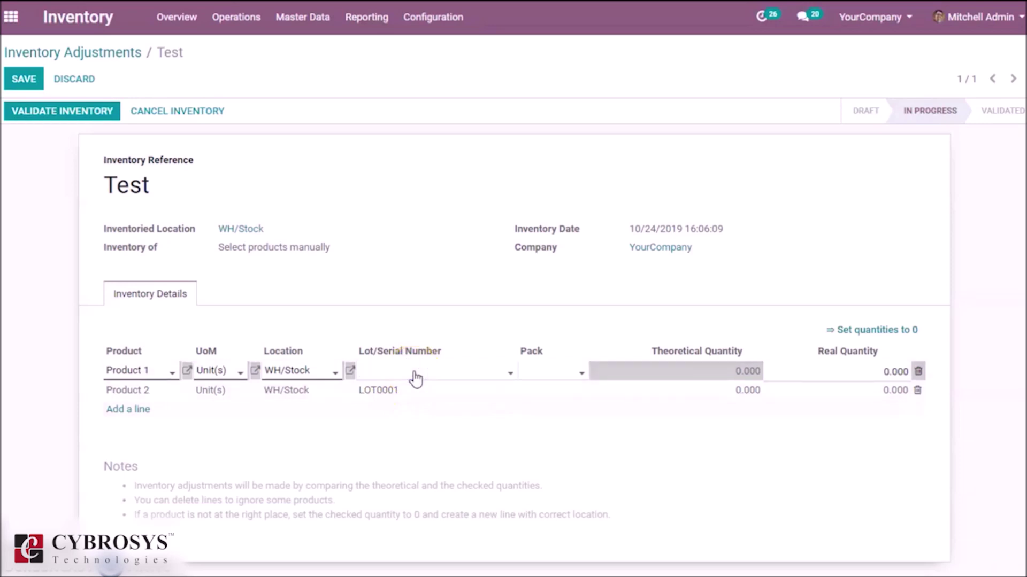
{"action": "left_click", "coordinate": [416, 379]}
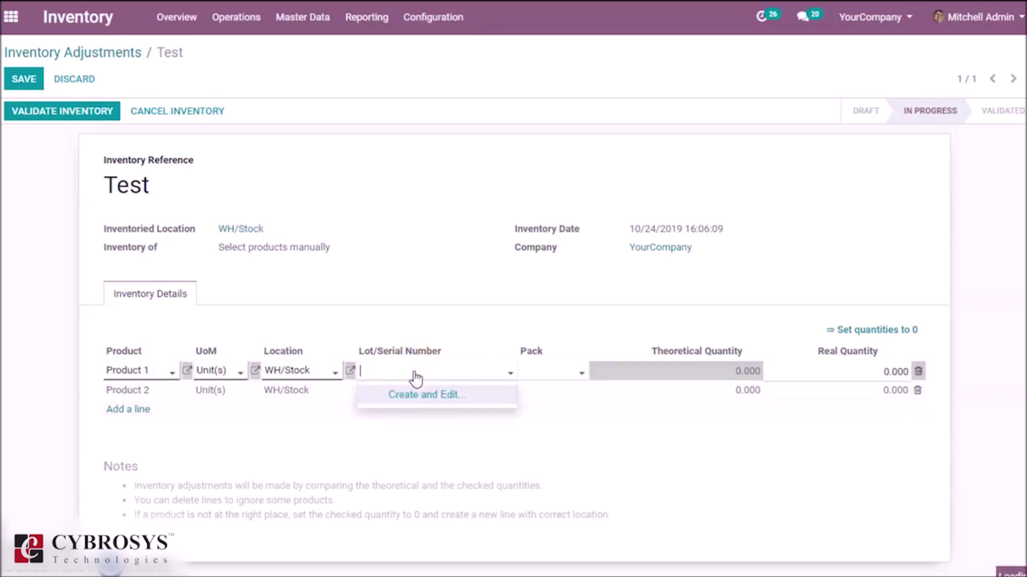
{"action": "type", "text": "S"}
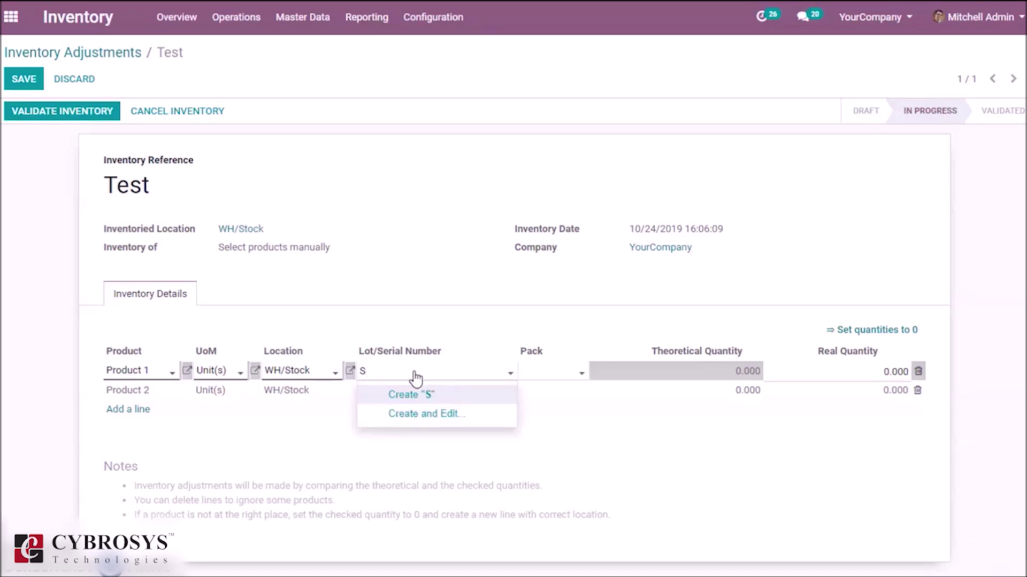
{"action": "type", "text": "NO0001"}
{"action": "left_click", "coordinate": [416, 396]}
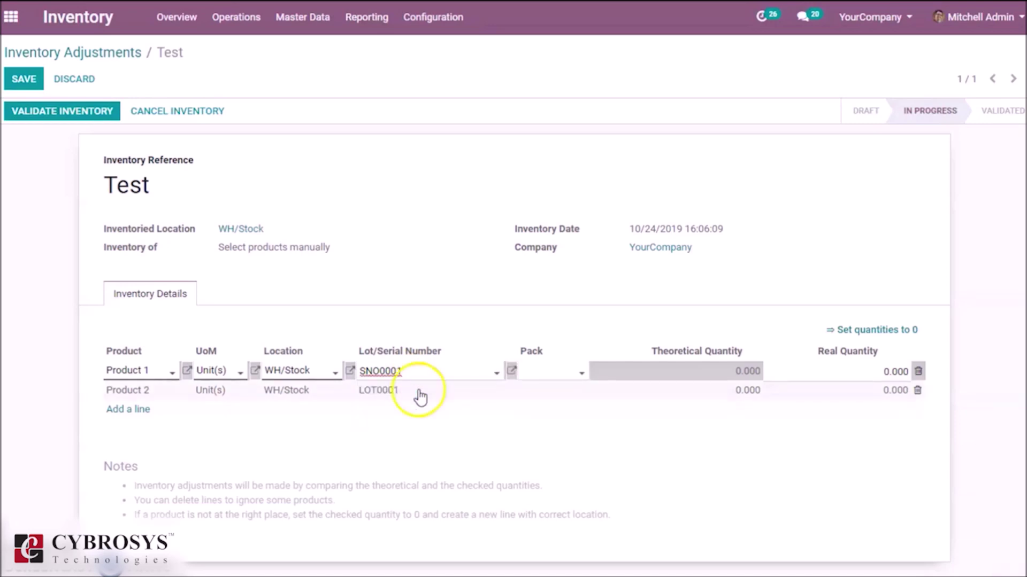
- Set Product 2's counted quantity to 10
{"action": "left_click", "coordinate": [871, 389]}
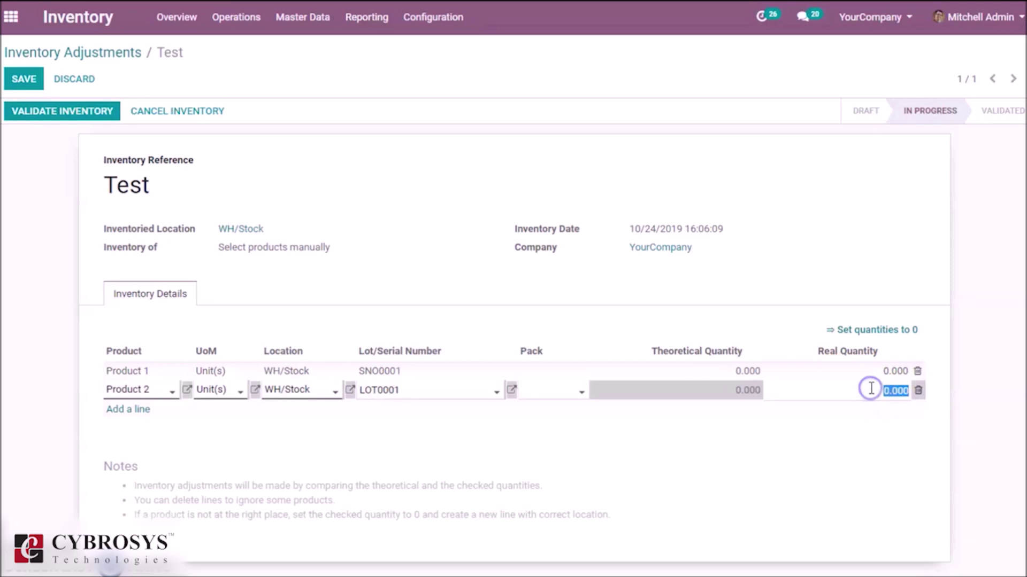
{"action": "type", "text": "10"}
{"action": "left_click", "coordinate": [589, 378]}
{"action": "left_click", "coordinate": [405, 373]}
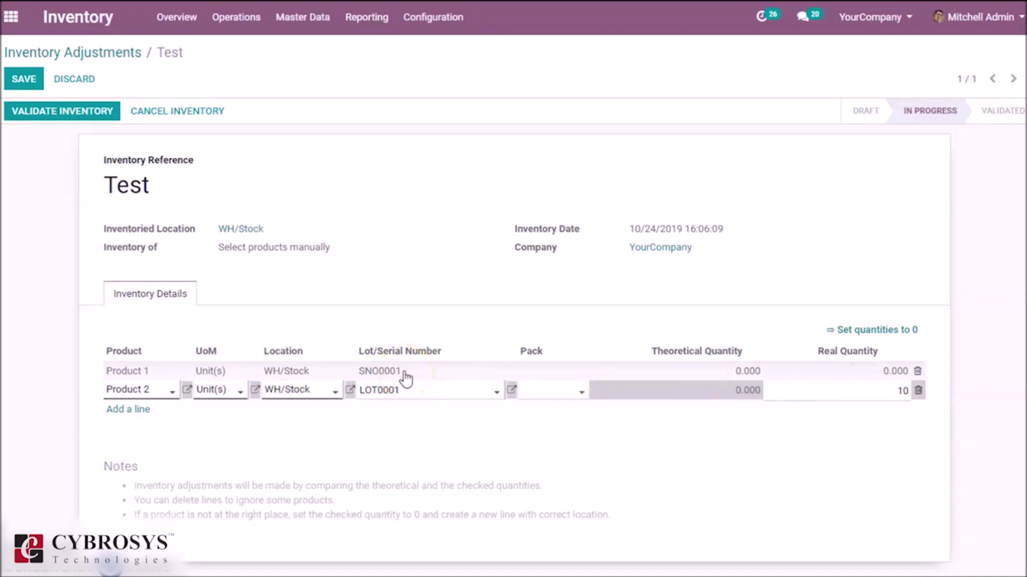
- Set Product 1's quantity to 2, attempt validation, and dismiss the serial-number error
{"action": "left_click", "coordinate": [883, 373]}
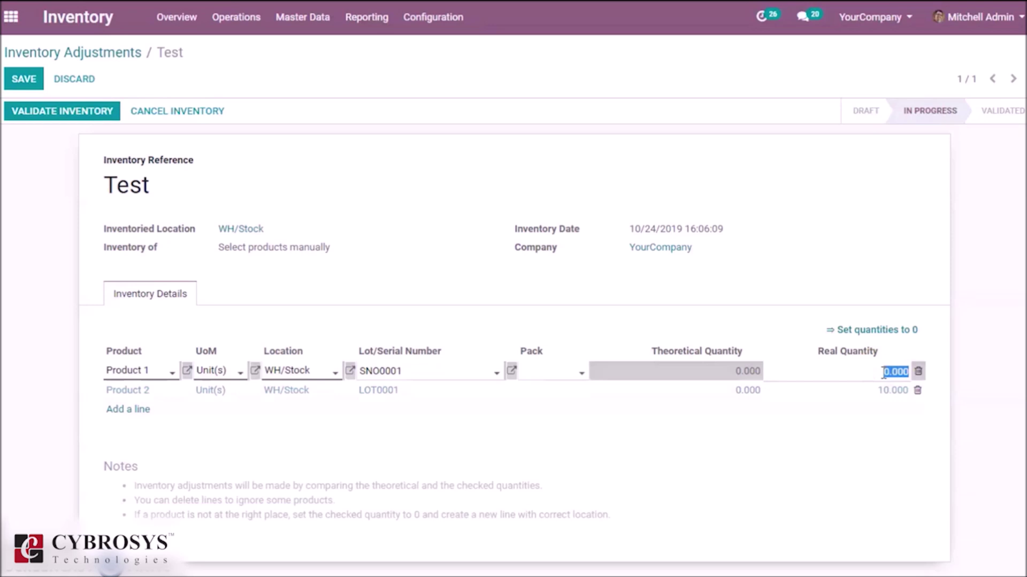
{"action": "type", "text": "2"}
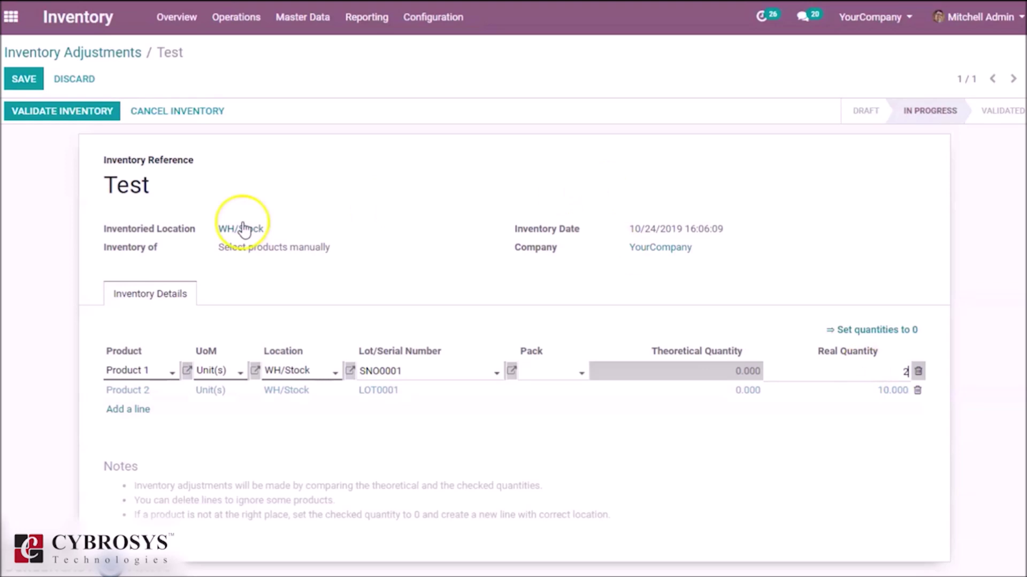
{"action": "left_click", "coordinate": [69, 125]}
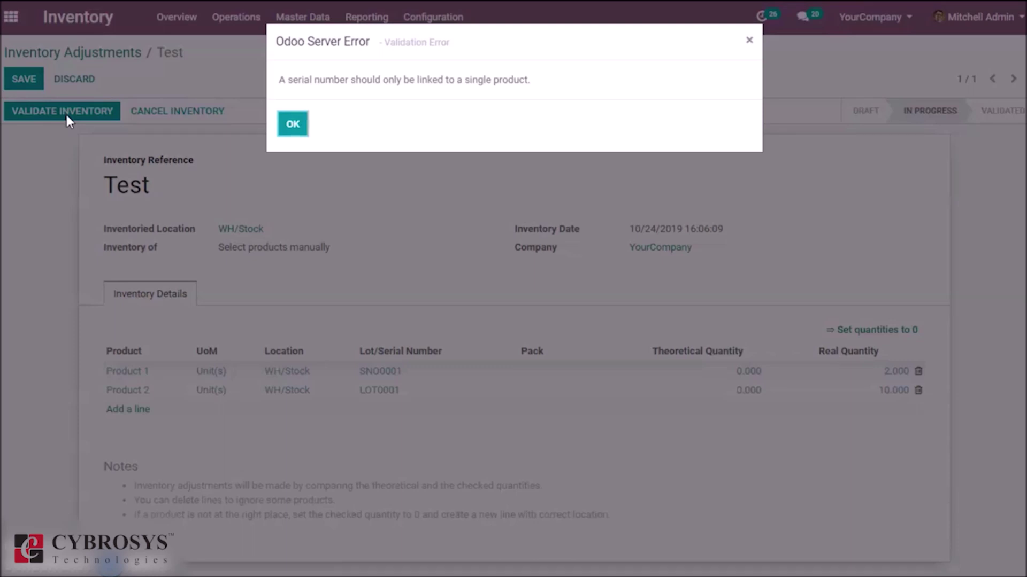
{"action": "left_click", "coordinate": [292, 124]}
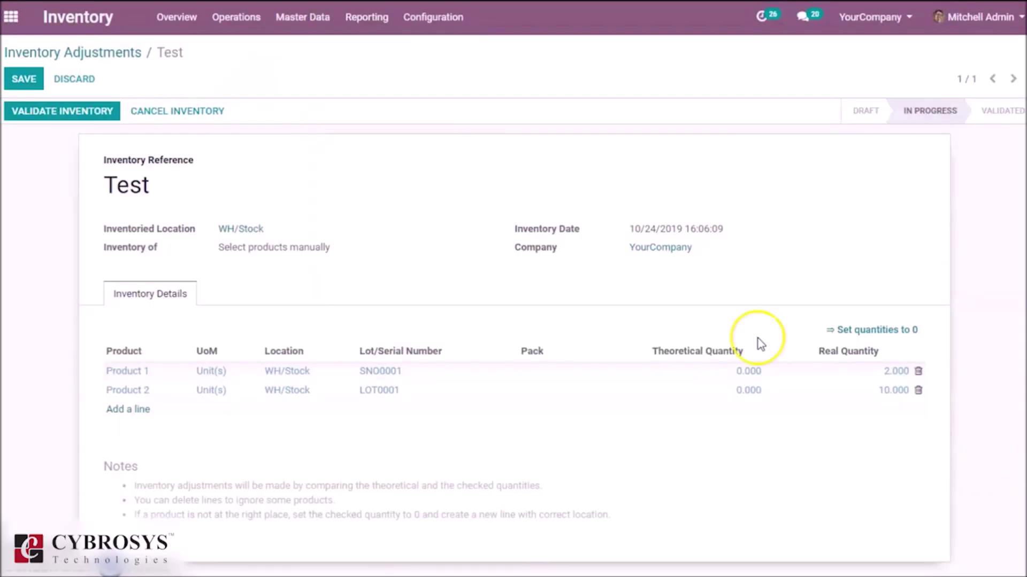
- Change Product 1's counted quantity to 1 and validate the Test adjustment
{"action": "left_click", "coordinate": [889, 374]}
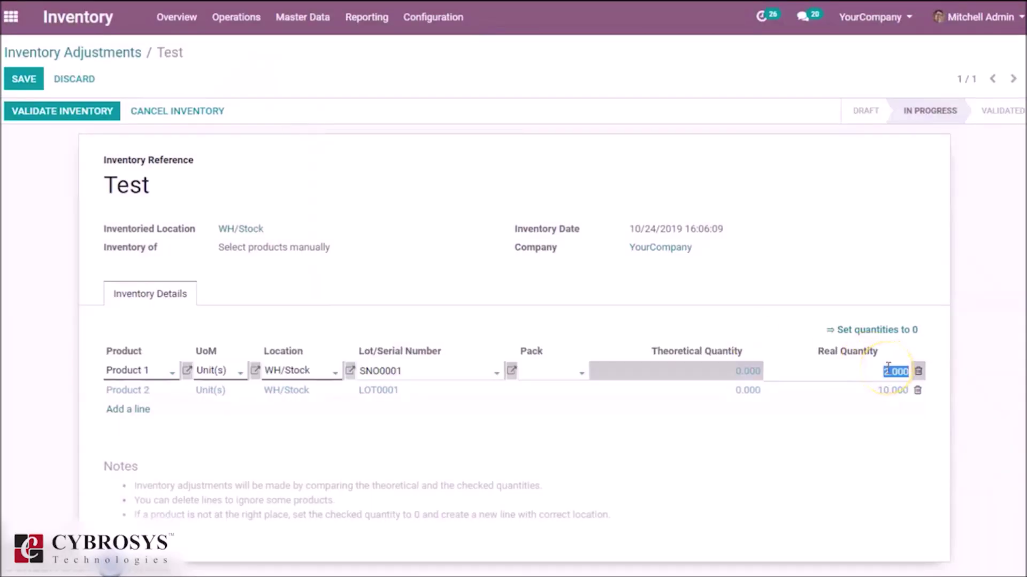
{"action": "type", "text": "1"}
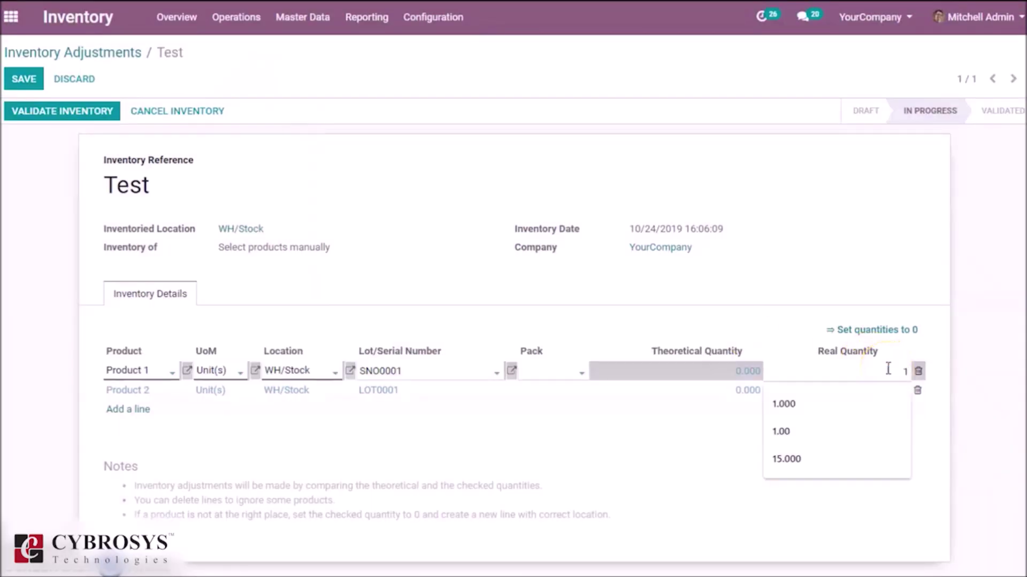
{"action": "left_click", "coordinate": [924, 352]}
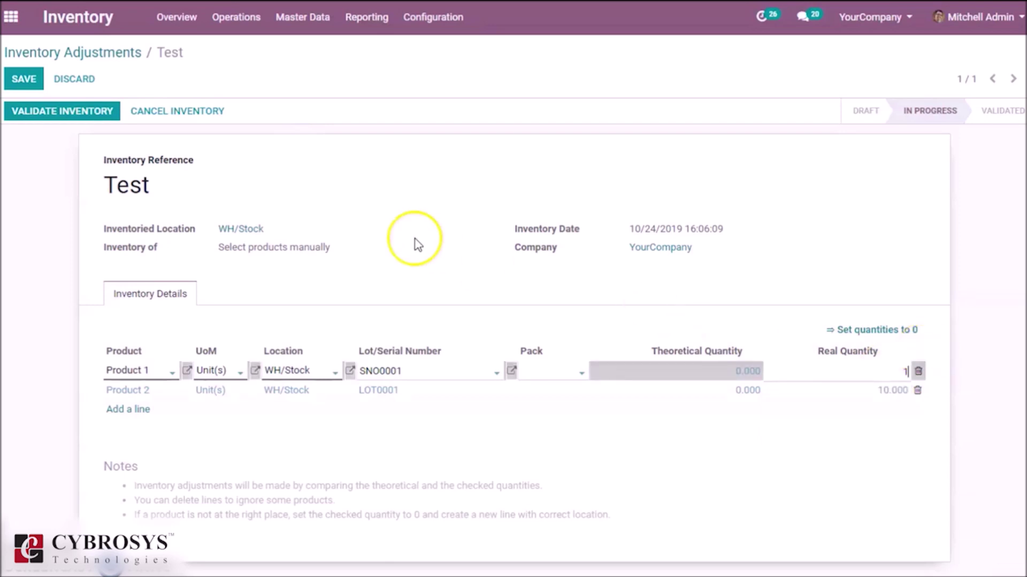
{"action": "left_click", "coordinate": [63, 113]}
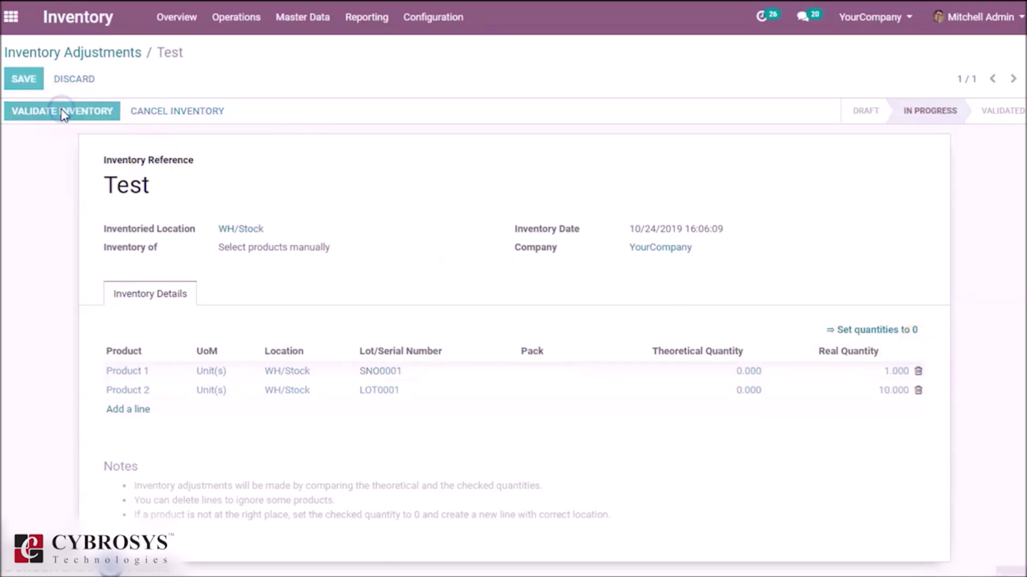